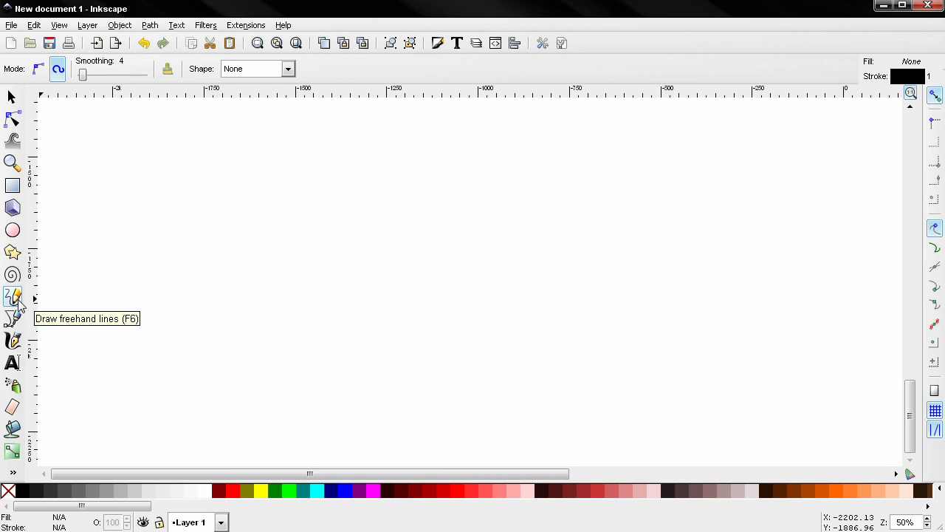
Put the Pencil in Regular Bezier mode at smoothing 4, switching briefly to the Pen tool and back.
{"action": "left_click", "coordinate": [38, 69]}
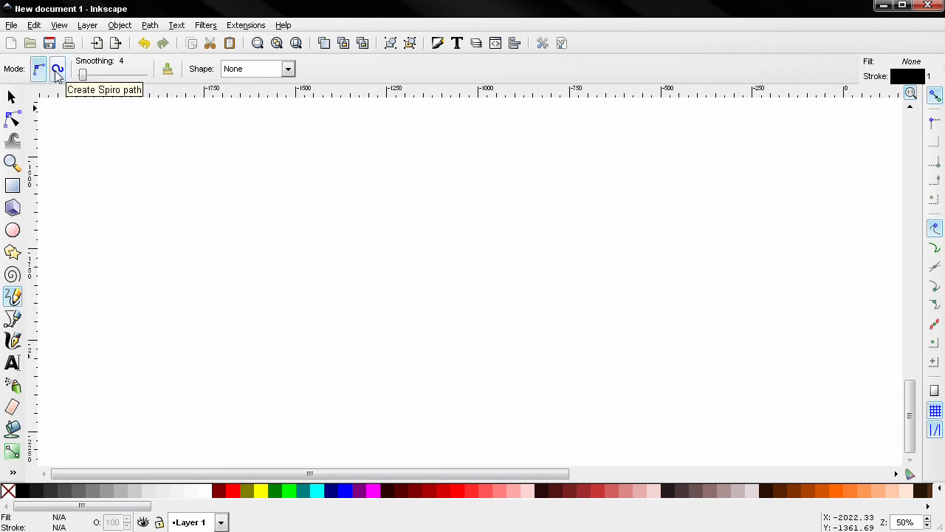
{"action": "left_click", "coordinate": [13, 317]}
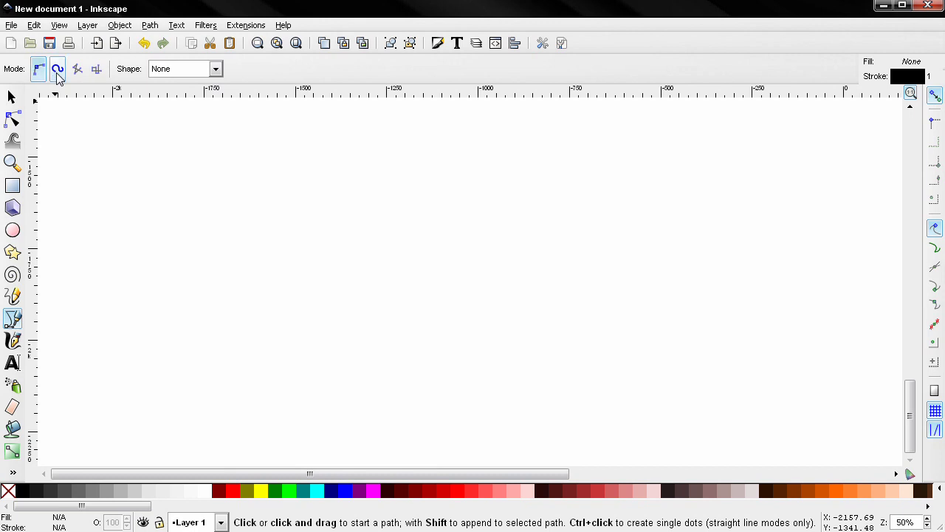
{"action": "left_click", "coordinate": [13, 296]}
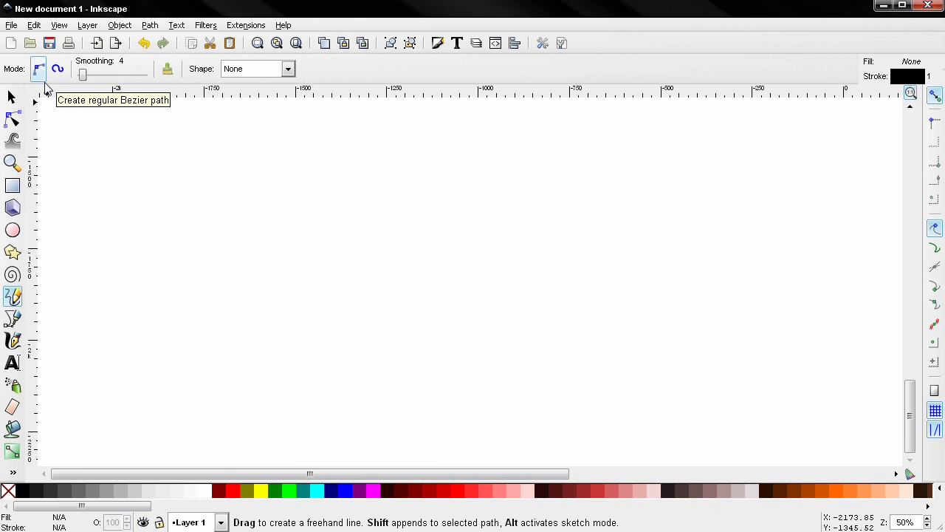
Draw a freehand wave across the canvas and inspect its many dense nodes with the Node tool.
{"action": "mouse_move", "coordinate": [71, 268]}
{"action": "left_mouse_down"}
{"action": "mouse_move", "coordinate": [259, 204]}
{"action": "mouse_move", "coordinate": [601, 183]}
{"action": "left_mouse_up"}
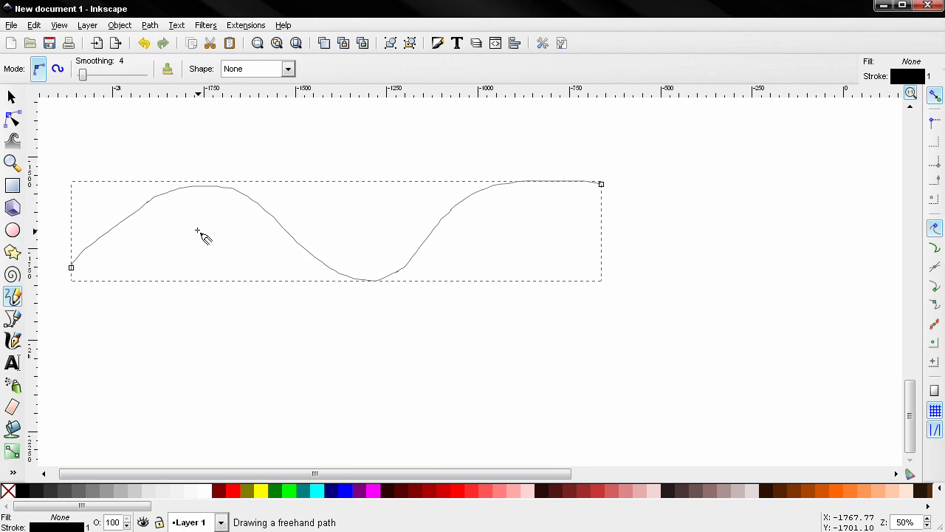
{"action": "scroll", "coordinate": [203, 235], "scroll_direction": "up", "scroll_amount": 3}
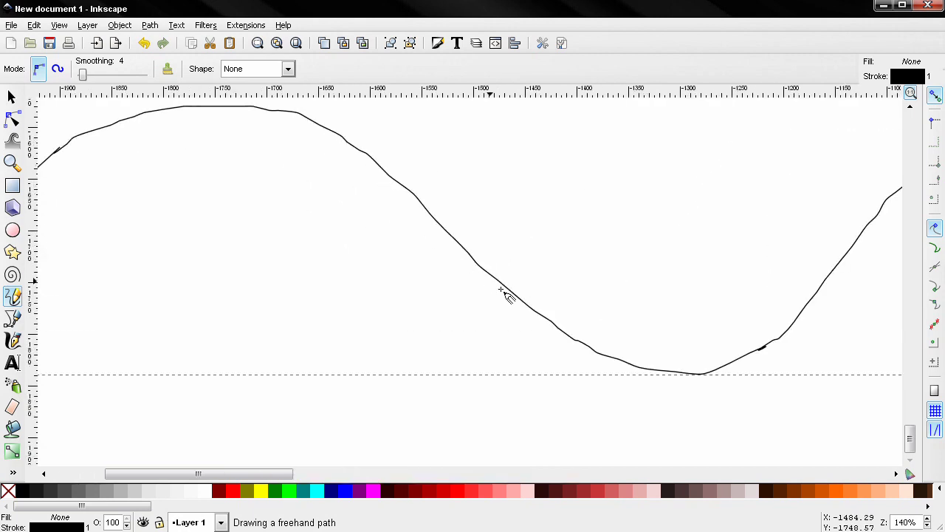
{"action": "scroll", "coordinate": [365, 276], "scroll_direction": "down", "scroll_amount": 2}
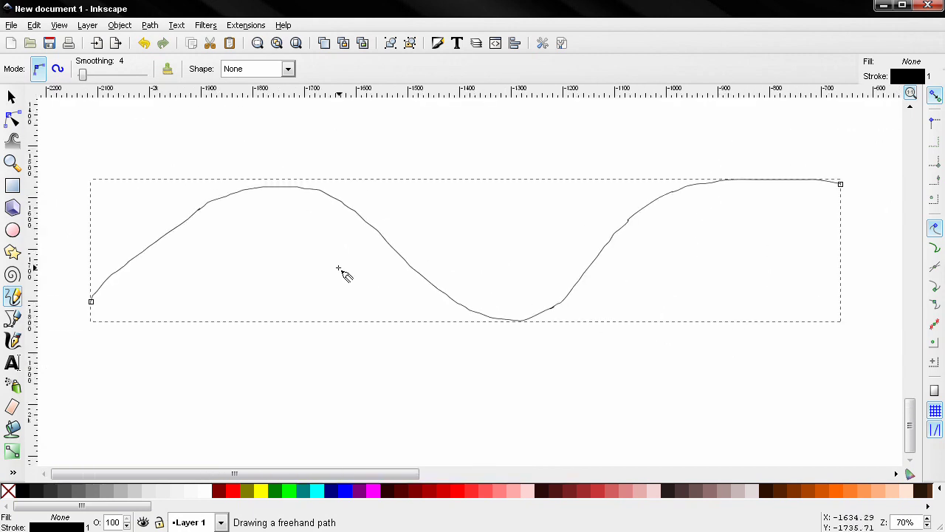
{"action": "left_click", "coordinate": [12, 118]}
{"action": "scroll", "coordinate": [287, 222], "scroll_direction": "up", "scroll_amount": 1}
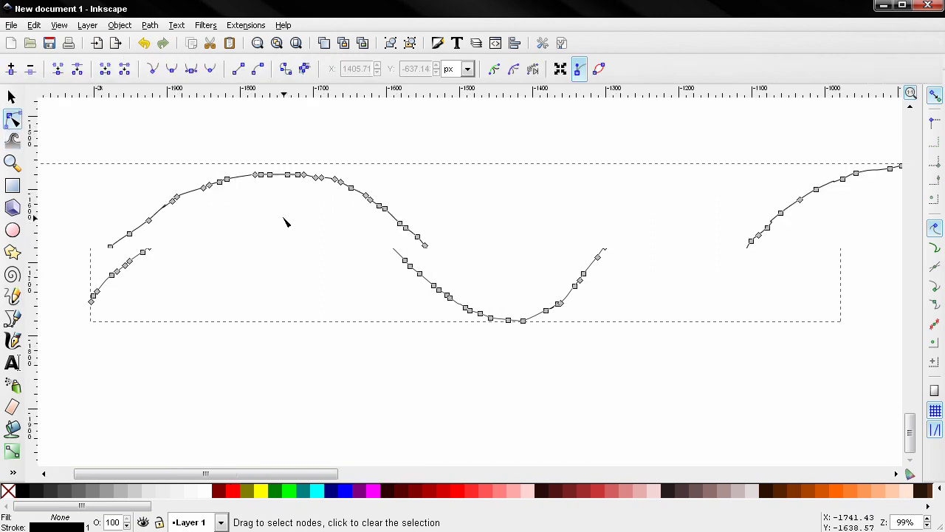
{"action": "scroll", "coordinate": [331, 261], "scroll_direction": "down", "scroll_amount": 1}
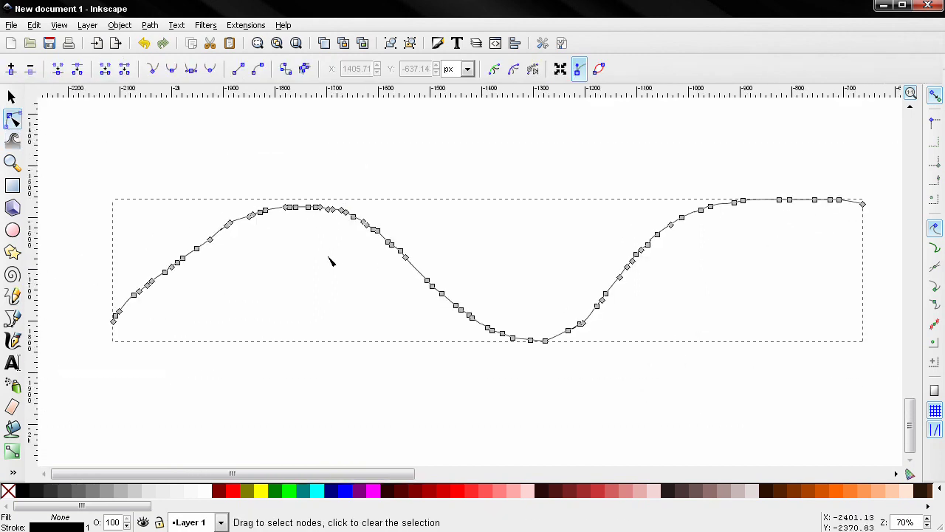
Delete the wave and raise the Pencil smoothing to 67.
{"action": "key", "text": "Delete"}
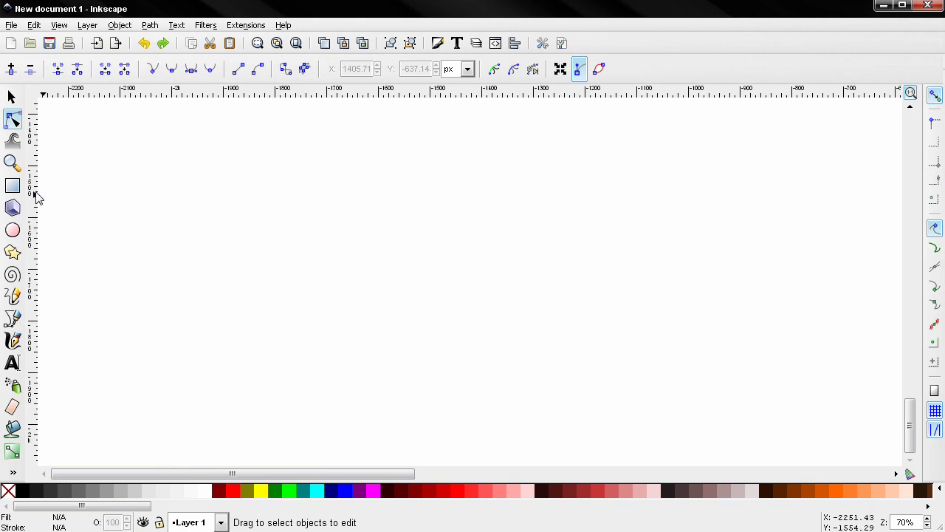
{"action": "left_click", "coordinate": [12, 296]}
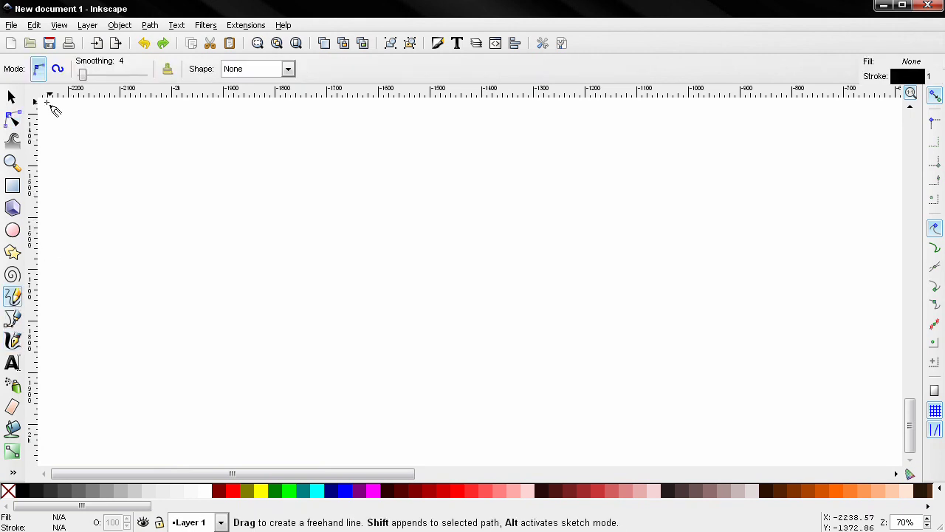
{"action": "left_click_drag", "start_coordinate": [83, 76], "coordinate": [124, 80]}
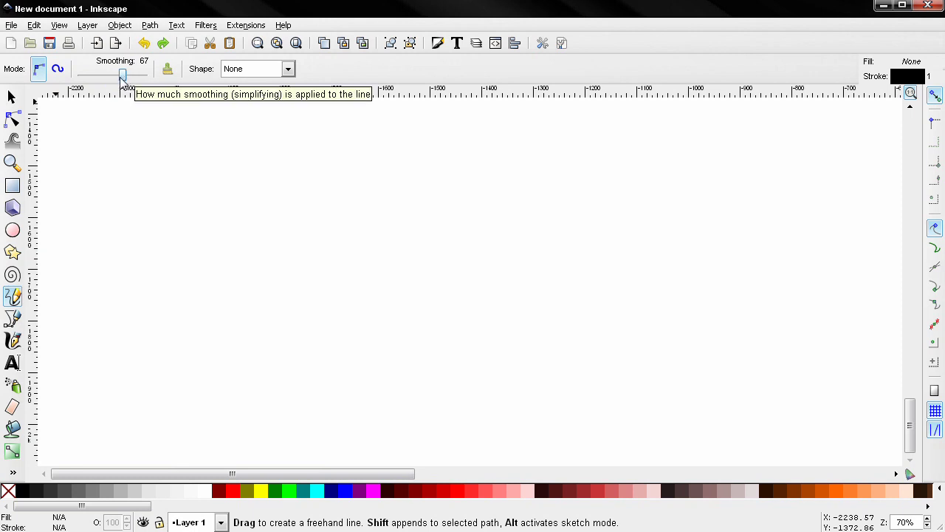
Draw a smoother wave, inspect its few nodes, then select and delete it.
{"action": "mouse_move", "coordinate": [89, 267]}
{"action": "left_mouse_down"}
{"action": "mouse_move", "coordinate": [233, 183]}
{"action": "mouse_move", "coordinate": [351, 251]}
{"action": "mouse_move", "coordinate": [411, 199]}
{"action": "mouse_move", "coordinate": [444, 211]}
{"action": "mouse_move", "coordinate": [567, 165]}
{"action": "mouse_move", "coordinate": [687, 203]}
{"action": "left_mouse_up"}
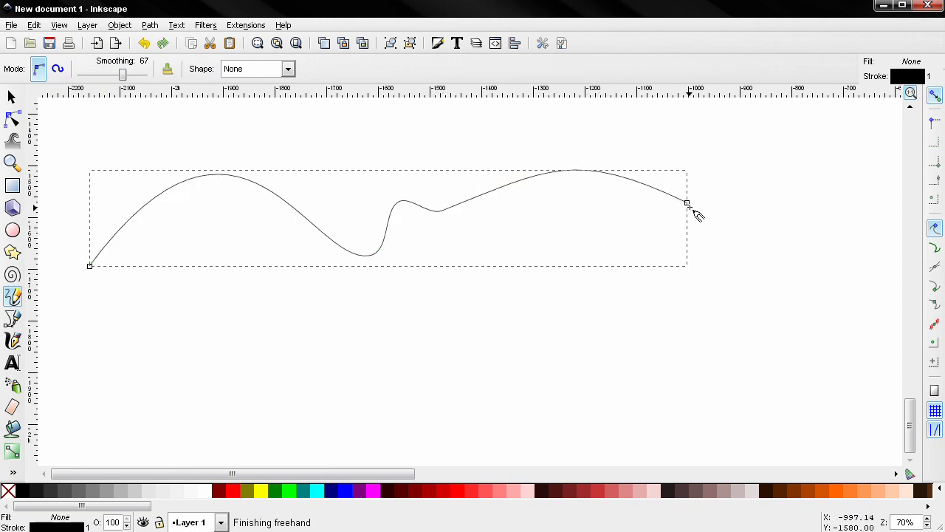
{"action": "scroll", "coordinate": [126, 215], "scroll_direction": "up", "scroll_amount": 3}
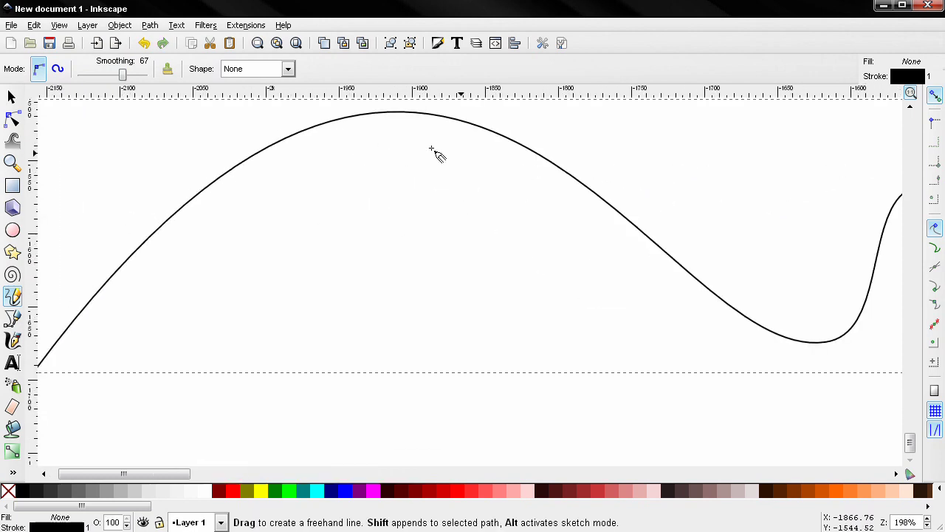
{"action": "scroll", "coordinate": [481, 231], "scroll_direction": "down", "scroll_amount": 2}
{"action": "left_click_drag", "start_coordinate": [480, 230], "coordinate": [307, 268]}
{"action": "key", "text": "n"}
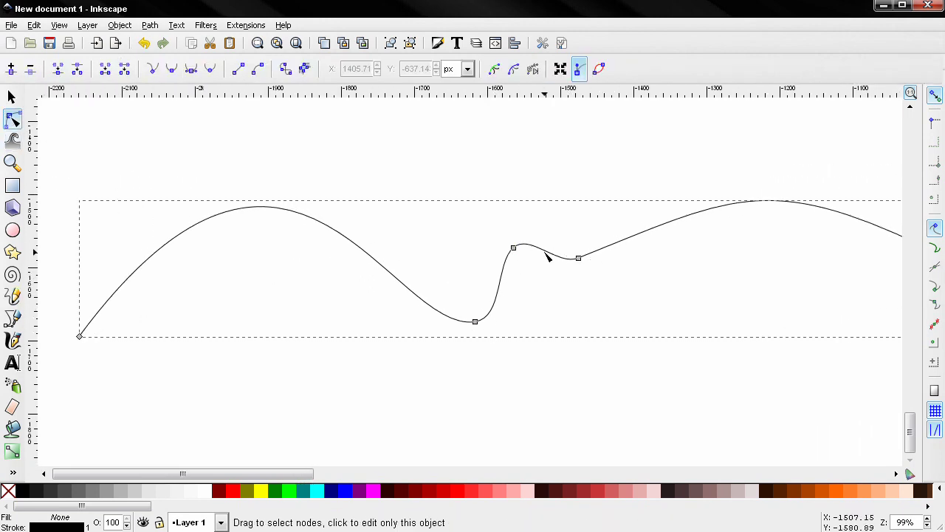
{"action": "scroll", "coordinate": [524, 264], "scroll_direction": "down", "scroll_amount": 2}
{"action": "left_click_drag", "start_coordinate": [524, 264], "coordinate": [344, 256]}
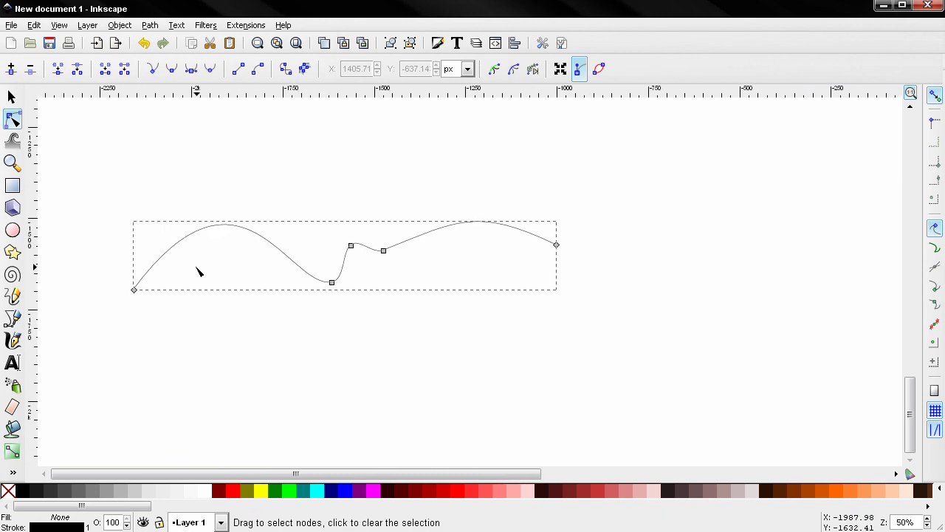
{"action": "key", "text": "s"}
{"action": "key", "text": "Delete"}
Switch the Pencil to Spiro mode at smoothing 8, draw a test wave, and undo it.
{"action": "left_click", "coordinate": [13, 295]}
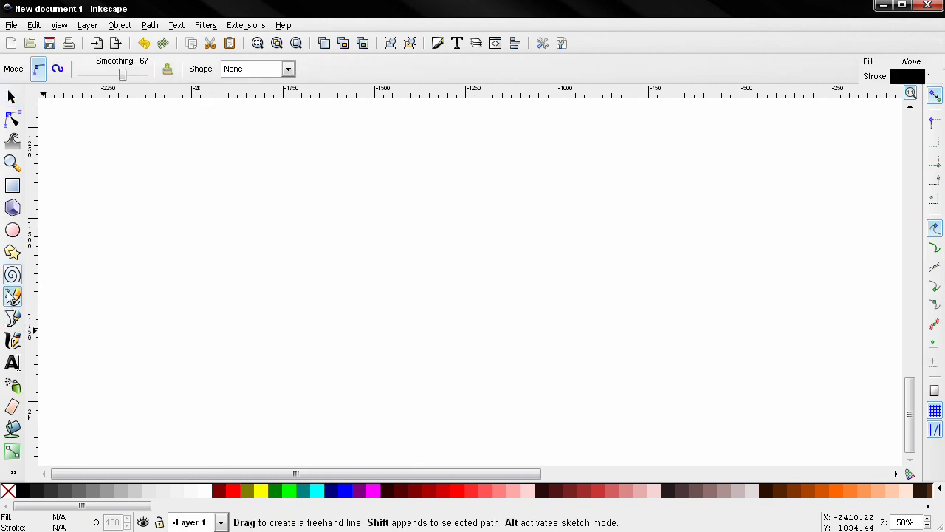
{"action": "left_click", "coordinate": [58, 69]}
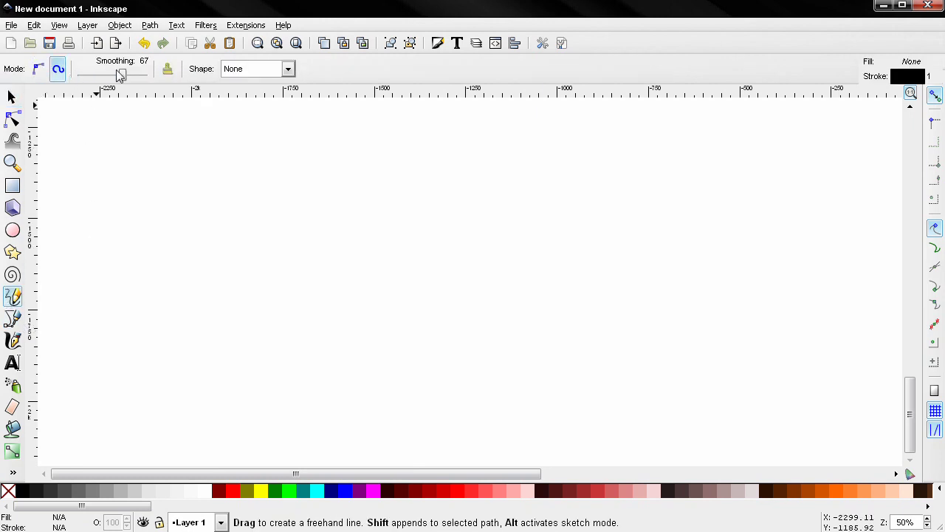
{"action": "left_click_drag", "start_coordinate": [121, 75], "coordinate": [86, 77]}
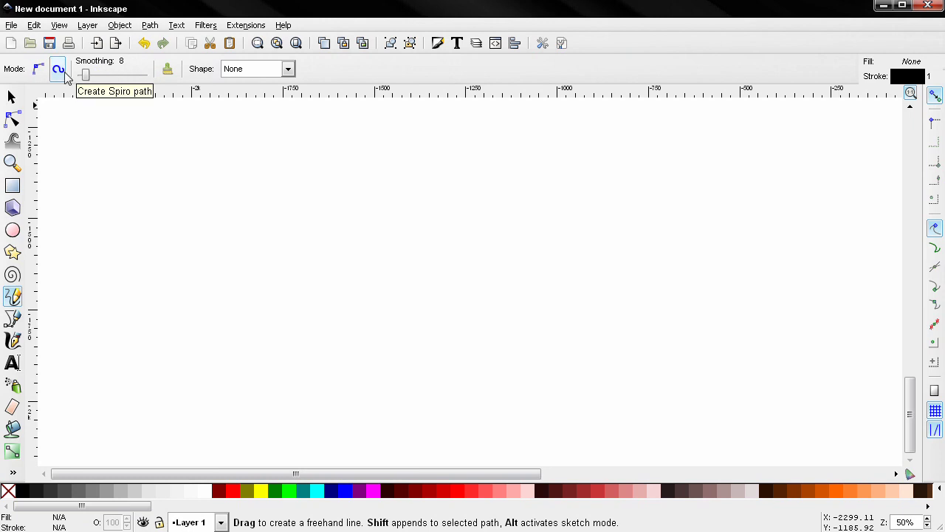
{"action": "mouse_move", "coordinate": [87, 272]}
{"action": "left_mouse_down"}
{"action": "mouse_move", "coordinate": [159, 171]}
{"action": "mouse_move", "coordinate": [287, 299]}
{"action": "mouse_move", "coordinate": [375, 179]}
{"action": "mouse_move", "coordinate": [463, 164]}
{"action": "mouse_move", "coordinate": [528, 295]}
{"action": "left_mouse_up"}
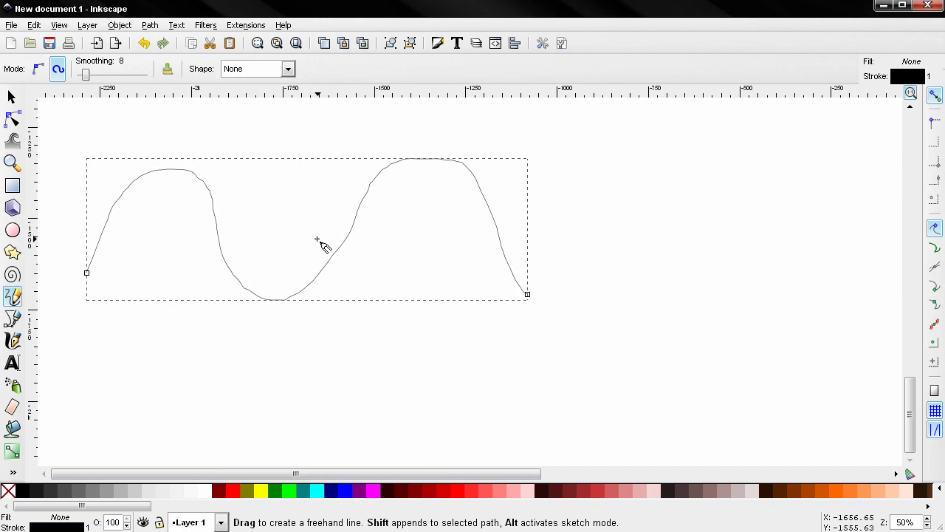
{"action": "key", "text": "ctrl+z"}
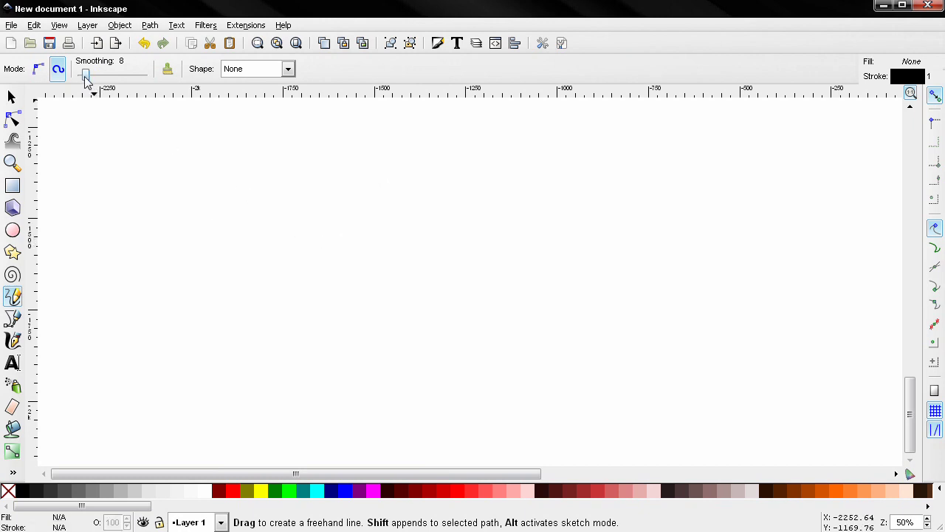
At smoothing 37, draw two S-shaped curves and then undo them.
{"action": "left_click_drag", "start_coordinate": [85, 76], "coordinate": [103, 77]}
{"action": "mouse_move", "coordinate": [347, 159]}
{"action": "left_mouse_down"}
{"action": "mouse_move", "coordinate": [270, 160]}
{"action": "mouse_move", "coordinate": [350, 299]}
{"action": "mouse_move", "coordinate": [175, 328]}
{"action": "left_mouse_up"}
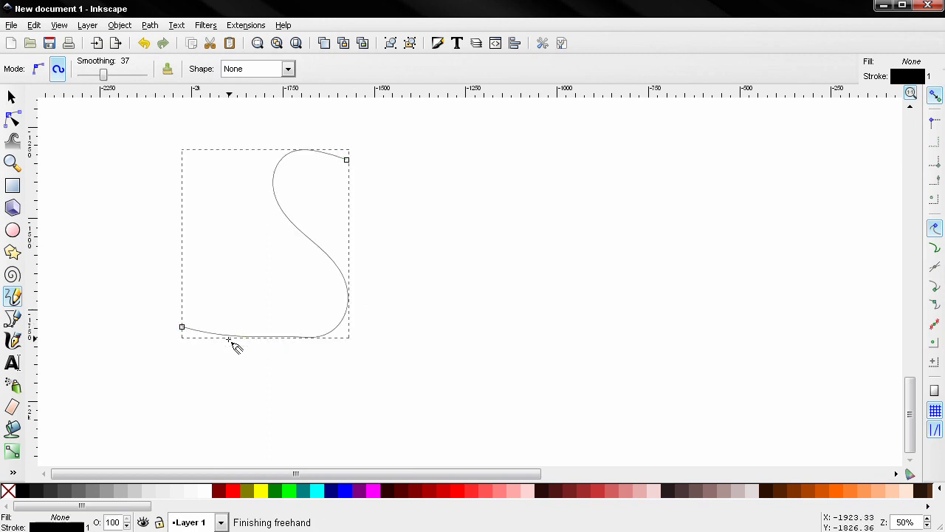
{"action": "mouse_move", "coordinate": [629, 176]}
{"action": "left_mouse_down"}
{"action": "mouse_move", "coordinate": [608, 280]}
{"action": "mouse_move", "coordinate": [457, 428]}
{"action": "left_mouse_up"}
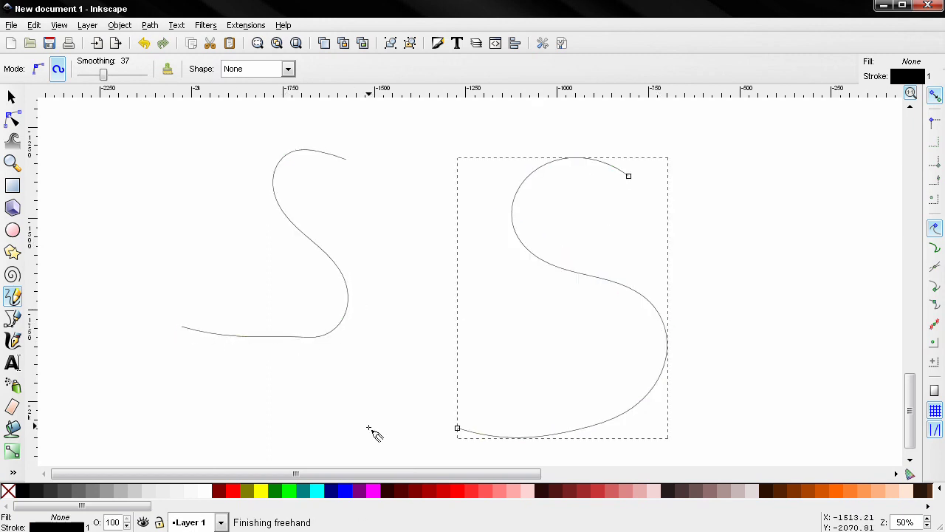
{"action": "key", "text": "ctrl+z"}
{"action": "key", "text": "ctrl+z"}
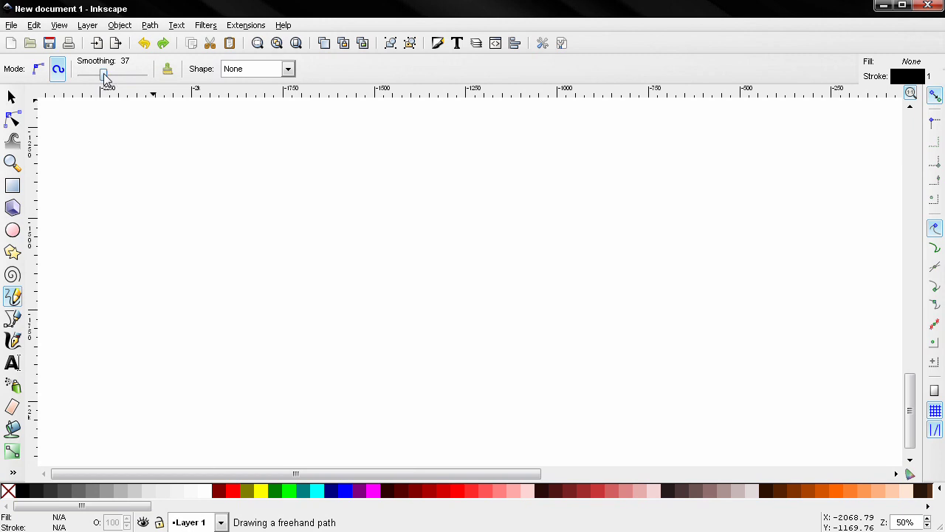
At smoothing 91 draw a curl and two straightened strokes, then an arc at smoothing 69.
{"action": "left_click_drag", "start_coordinate": [105, 77], "coordinate": [138, 76]}
{"action": "mouse_move", "coordinate": [353, 163]}
{"action": "left_mouse_down"}
{"action": "mouse_move", "coordinate": [202, 204]}
{"action": "mouse_move", "coordinate": [354, 337]}
{"action": "mouse_move", "coordinate": [177, 400]}
{"action": "mouse_move", "coordinate": [390, 436]}
{"action": "left_mouse_up"}
{"action": "scroll", "coordinate": [391, 387], "scroll_direction": "down", "scroll_amount": 3}
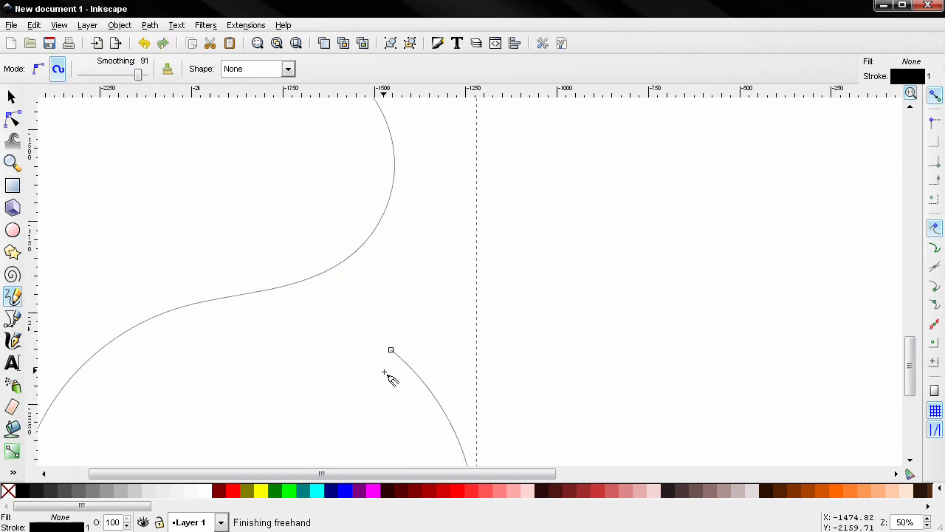
{"action": "scroll", "coordinate": [385, 373], "scroll_direction": "down", "scroll_amount": 3}
{"action": "scroll", "coordinate": [374, 359], "scroll_direction": "down", "scroll_amount": 3}
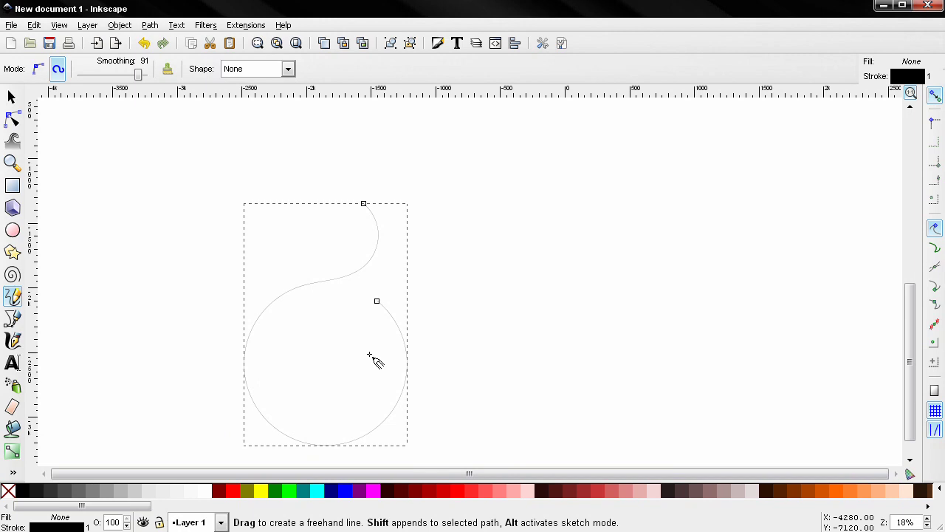
{"action": "mouse_move", "coordinate": [663, 158]}
{"action": "left_mouse_down"}
{"action": "mouse_move", "coordinate": [639, 161]}
{"action": "mouse_move", "coordinate": [574, 359]}
{"action": "mouse_move", "coordinate": [478, 357]}
{"action": "left_mouse_up"}
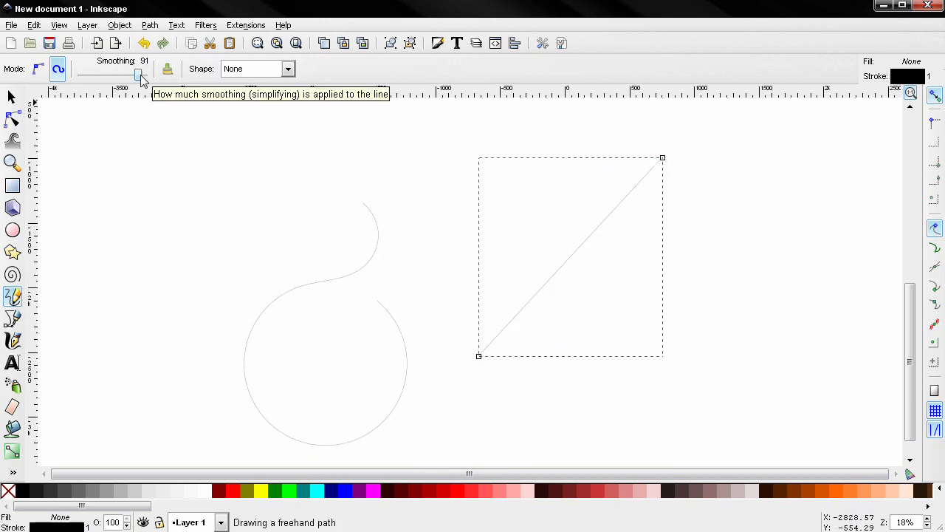
{"action": "mouse_move", "coordinate": [227, 157]}
{"action": "left_mouse_down"}
{"action": "mouse_move", "coordinate": [117, 182]}
{"action": "mouse_move", "coordinate": [225, 326]}
{"action": "mouse_move", "coordinate": [86, 355]}
{"action": "left_mouse_up"}
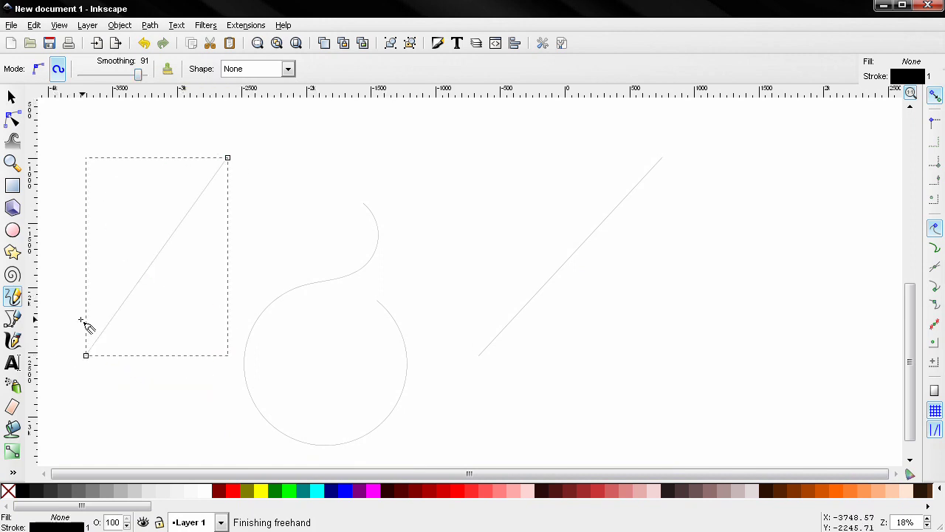
{"action": "left_click_drag", "start_coordinate": [139, 75], "coordinate": [124, 74]}
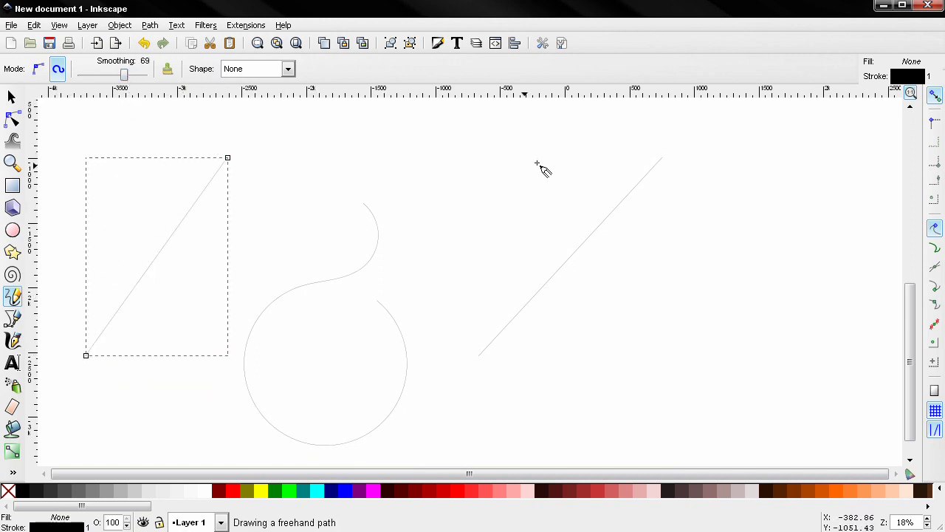
{"action": "mouse_move", "coordinate": [538, 154]}
{"action": "left_mouse_down"}
{"action": "mouse_move", "coordinate": [537, 246]}
{"action": "mouse_move", "coordinate": [364, 321]}
{"action": "left_mouse_up"}
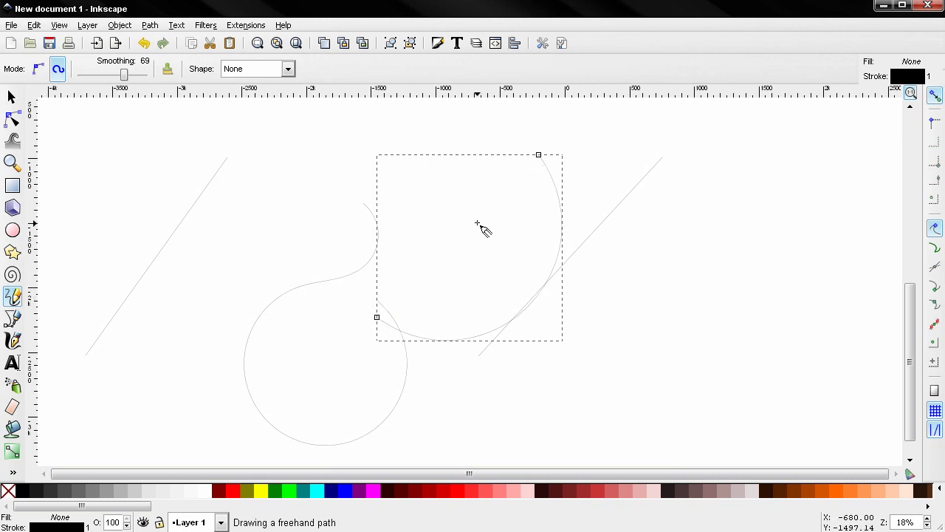
Select and delete all strokes on the canvas, then zoom to 50%.
{"action": "key", "text": "s"}
{"action": "key", "text": "ctrl+a"}
{"action": "key", "text": "Delete"}
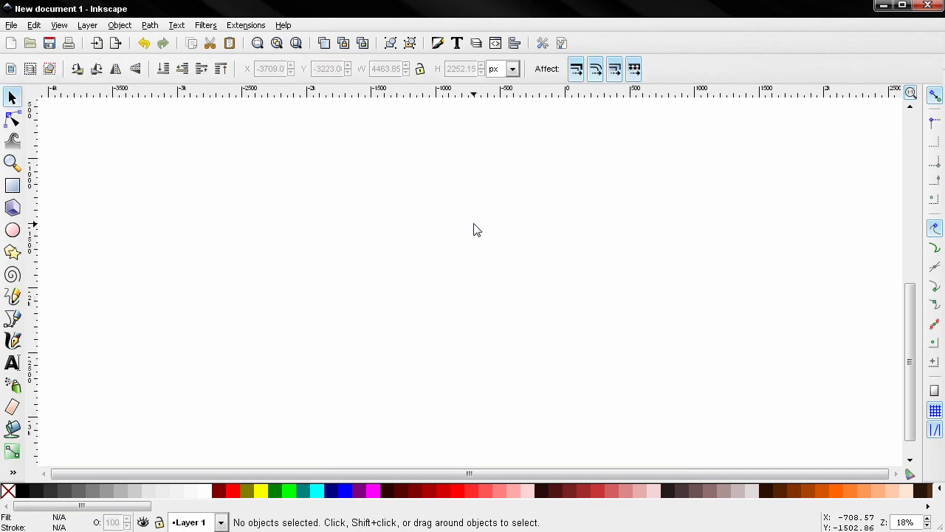
{"action": "scroll", "coordinate": [310, 243], "scroll_direction": "up", "scroll_amount": 3, "text": "ctrl"}
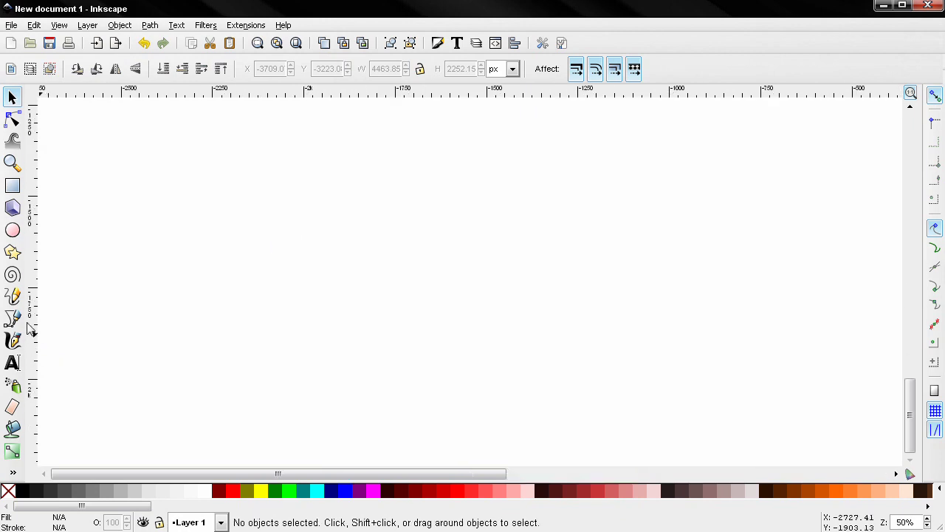
Reset the Pencil smoothing to 4 and return to Regular Bezier mode.
{"action": "left_click", "coordinate": [13, 296]}
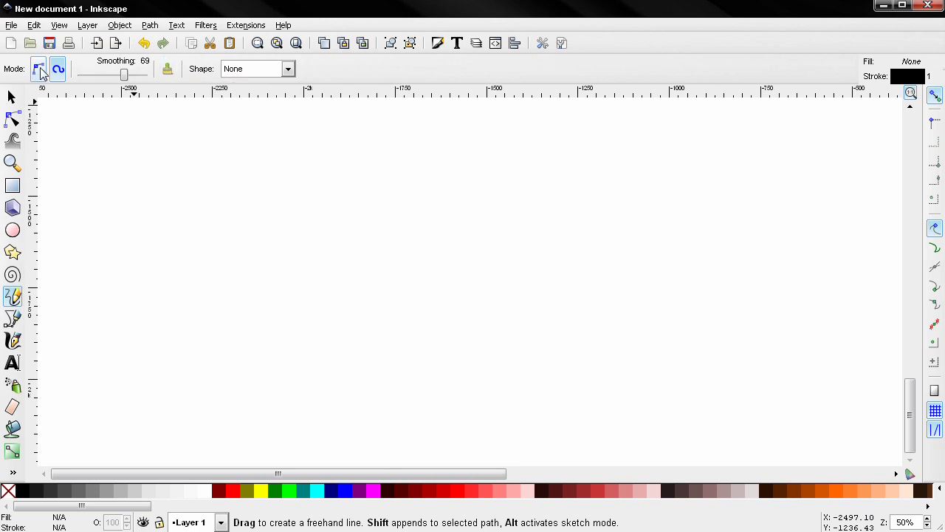
{"action": "left_click", "coordinate": [167, 69]}
{"action": "left_click", "coordinate": [38, 69]}
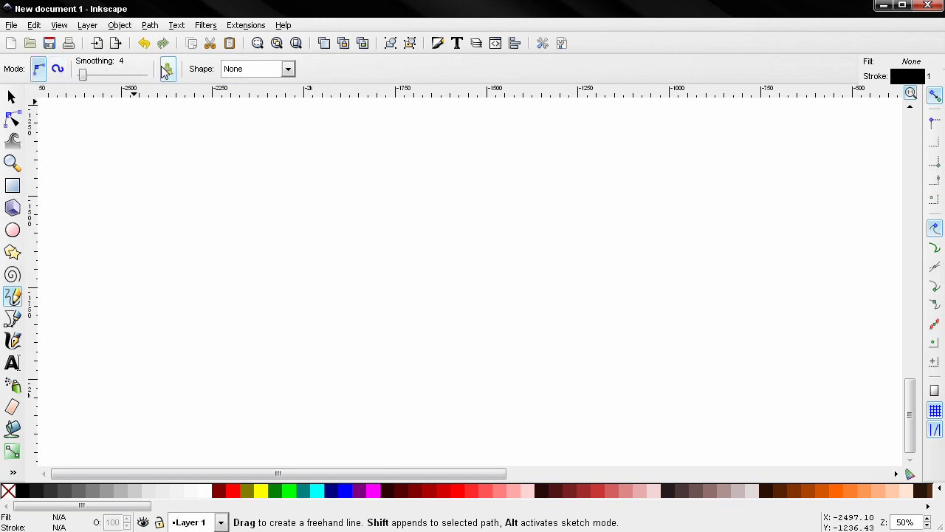
Draw two stacked strokes, one with Triangle in shape and one with Triangle out.
{"action": "left_click", "coordinate": [232, 71]}
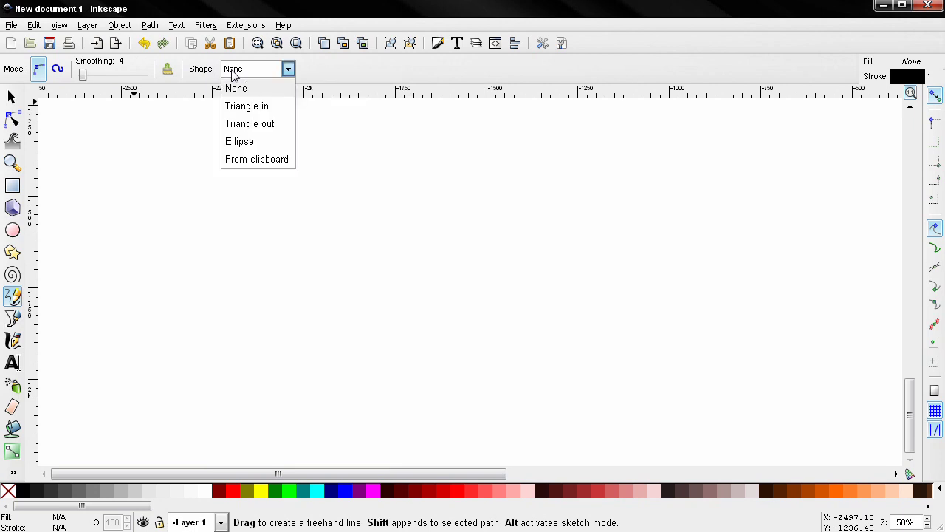
{"action": "left_click", "coordinate": [232, 106]}
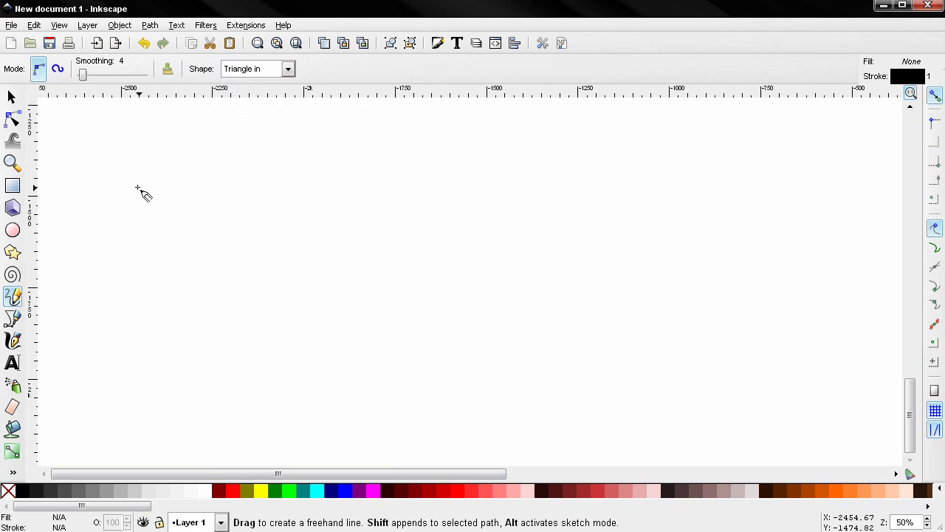
{"action": "left_click_drag", "start_coordinate": [138, 188], "coordinate": [317, 193]}
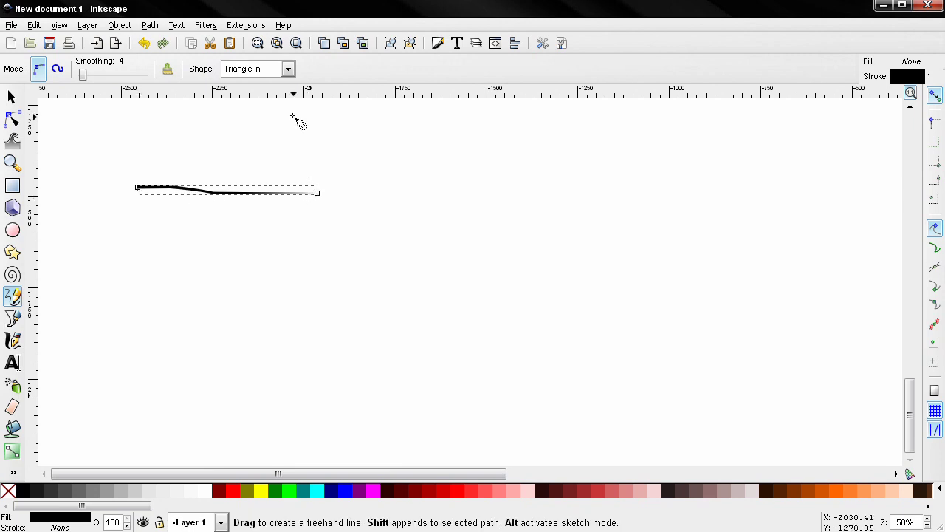
{"action": "left_click", "coordinate": [289, 69]}
{"action": "left_click", "coordinate": [264, 124]}
{"action": "left_click_drag", "start_coordinate": [144, 225], "coordinate": [325, 225]}
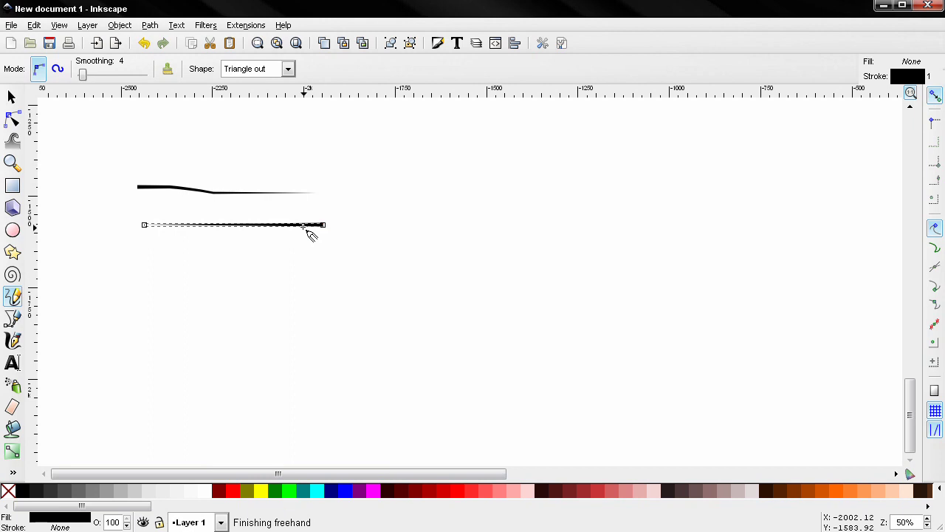
Draw a third stroke with the Ellipse shape below the others, then deselect it.
{"action": "left_click", "coordinate": [288, 68]}
{"action": "left_click", "coordinate": [264, 139]}
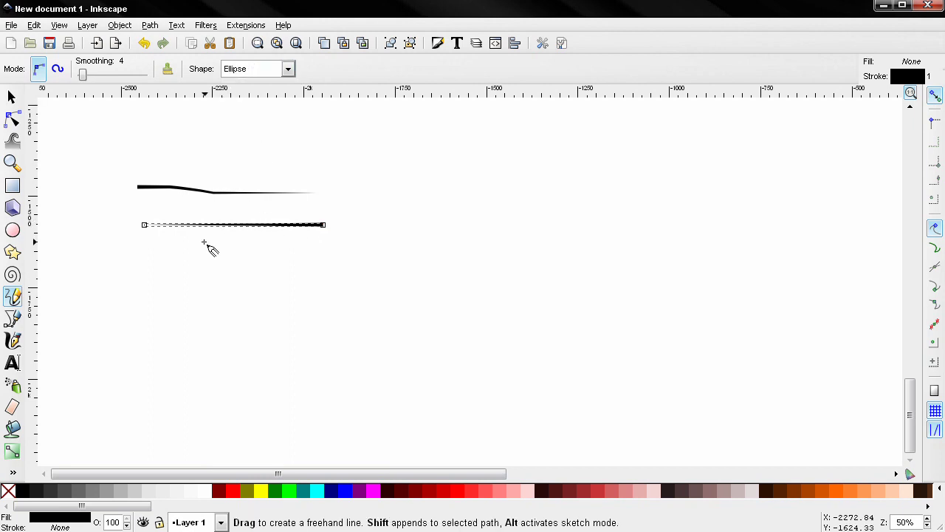
{"action": "left_click_drag", "start_coordinate": [141, 254], "coordinate": [334, 255]}
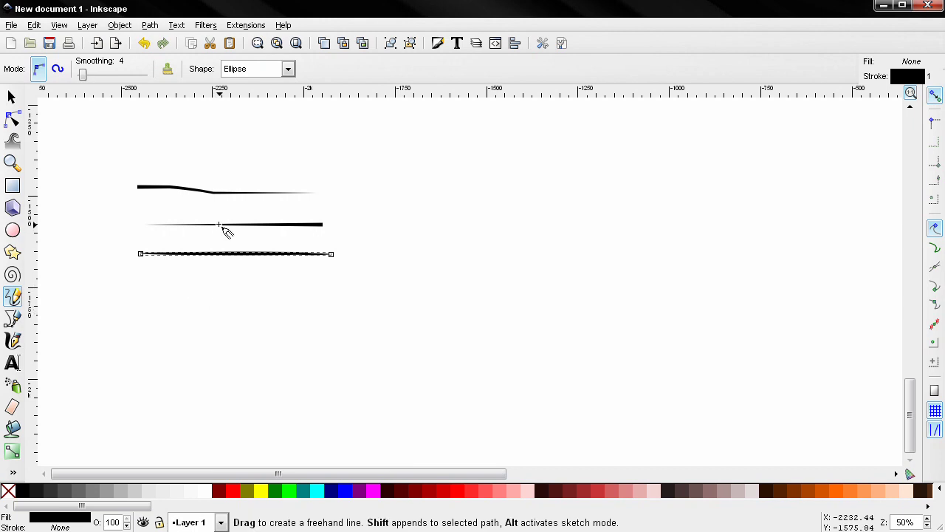
{"action": "key", "text": "s"}
{"action": "left_click", "coordinate": [211, 280]}
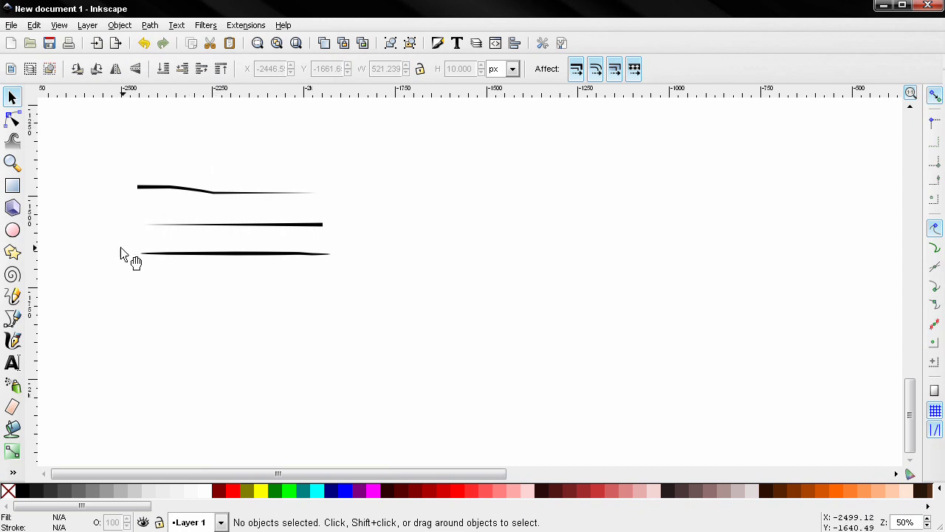
{"action": "left_click", "coordinate": [13, 297]}
Set Shape to From clipboard, draw a green hexagon, and draw a hexagon-shaped Pencil stroke below the lines.
{"action": "left_click", "coordinate": [292, 69]}
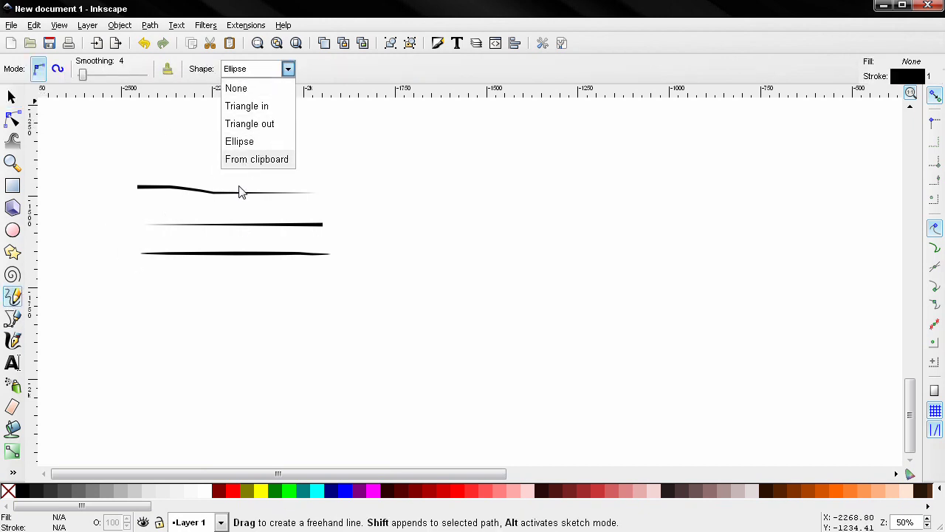
{"action": "left_click", "coordinate": [248, 159]}
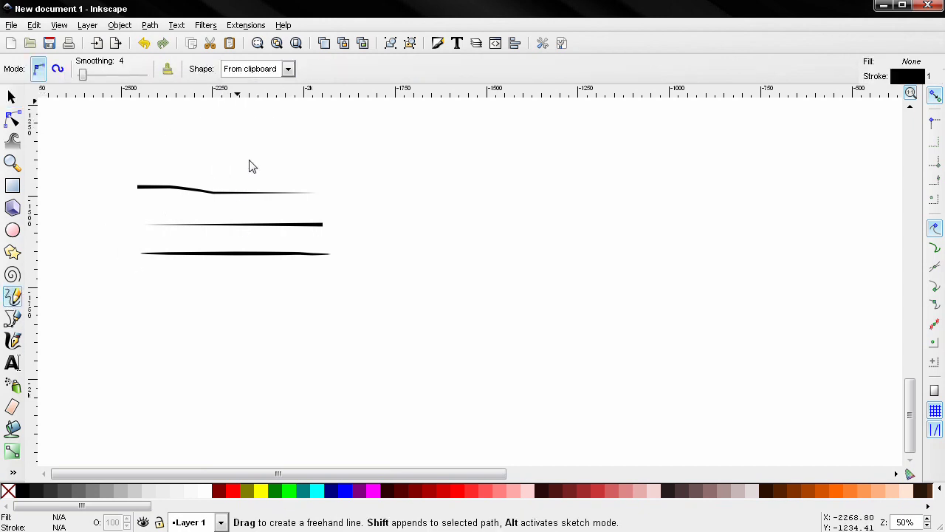
{"action": "left_click", "coordinate": [14, 253]}
{"action": "left_click_drag", "start_coordinate": [57, 258], "coordinate": [78, 286]}
{"action": "scroll", "coordinate": [135, 274], "scroll_direction": "left", "scroll_amount": 1}
{"action": "left_click", "coordinate": [71, 69]}
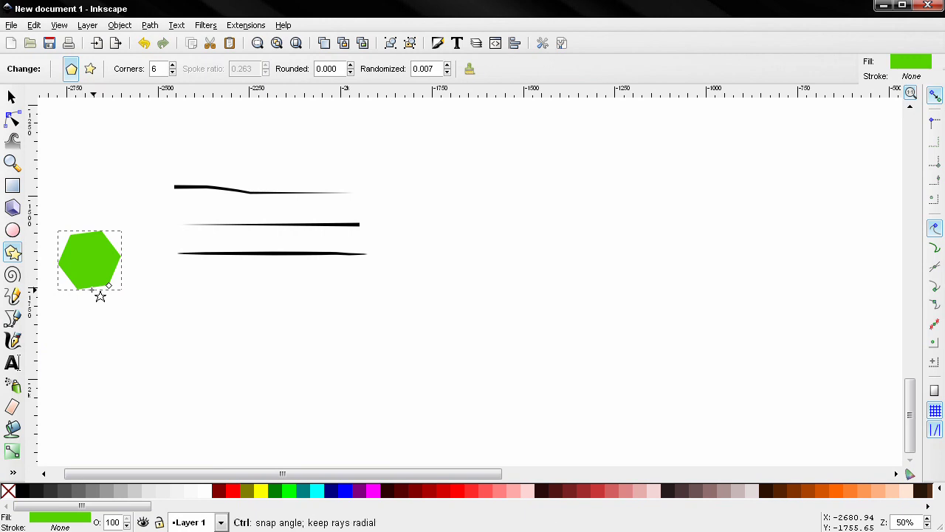
{"action": "left_click", "coordinate": [12, 296]}
{"action": "left_click_drag", "start_coordinate": [175, 310], "coordinate": [336, 309]}
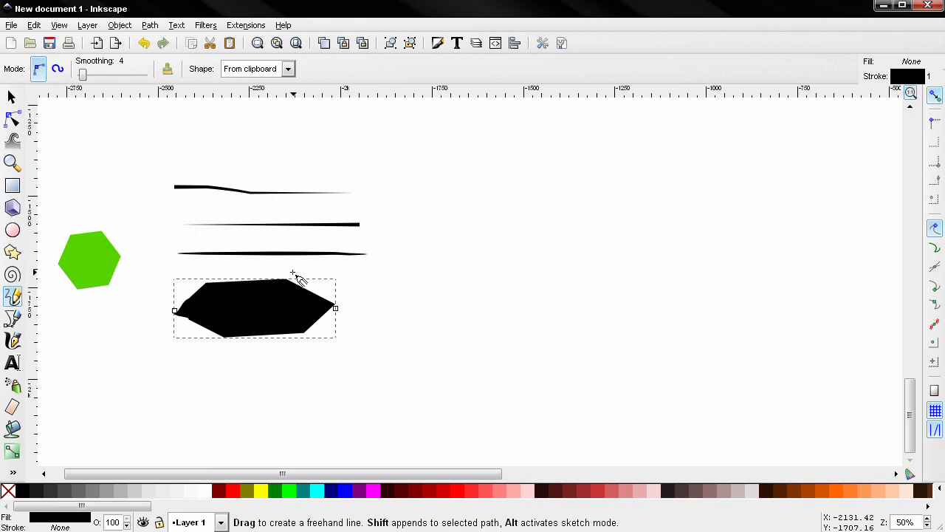
Delete every object on the canvas and set the Pencil shape back to None.
{"action": "key", "text": "ctrl+a"}
{"action": "key", "text": "Delete"}
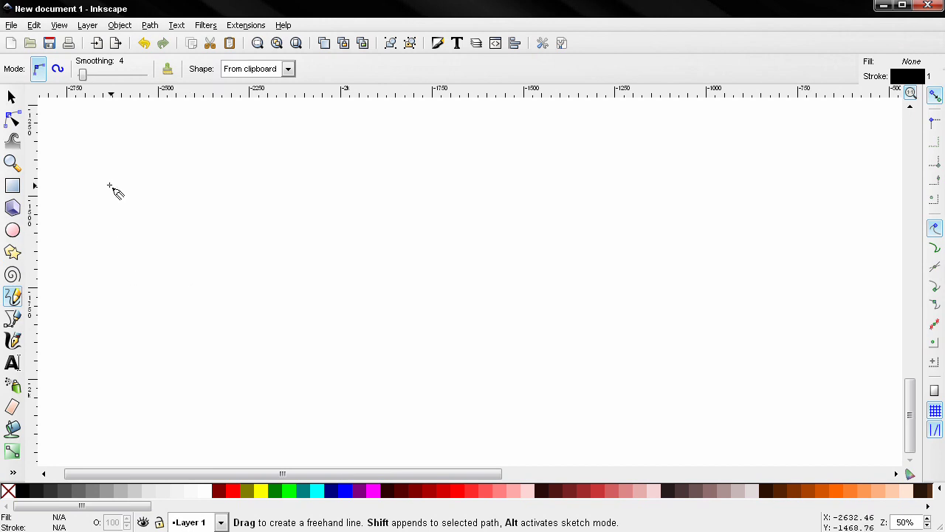
{"action": "left_click", "coordinate": [255, 69]}
{"action": "left_click", "coordinate": [244, 86]}
Draw a wavy path, append four more strokes to it, then delete the combined path.
{"action": "mouse_move", "coordinate": [74, 238]}
{"action": "left_mouse_down"}
{"action": "mouse_move", "coordinate": [214, 200]}
{"action": "mouse_move", "coordinate": [452, 212]}
{"action": "left_mouse_up"}
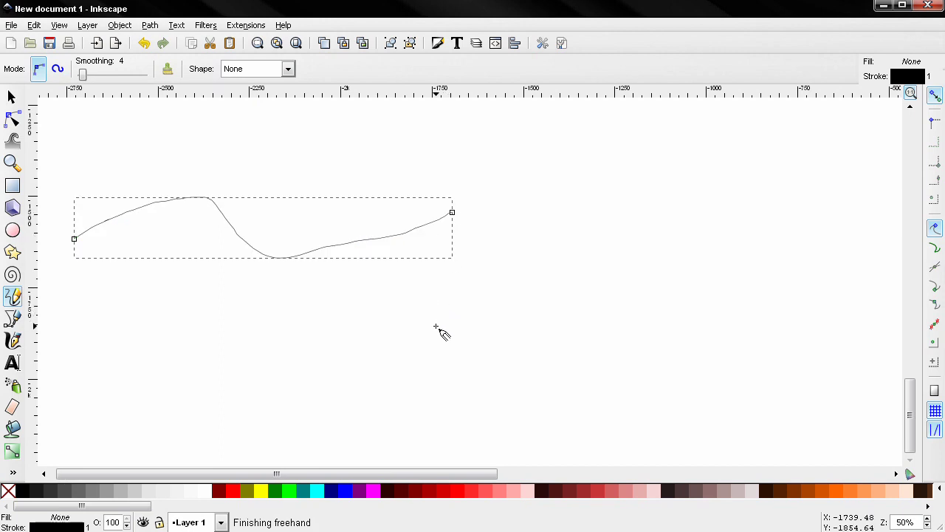
{"action": "mouse_move", "coordinate": [254, 370]}
{"action": "left_mouse_down"}
{"action": "mouse_move", "coordinate": [415, 345]}
{"action": "mouse_move", "coordinate": [439, 330]}
{"action": "mouse_move", "coordinate": [477, 271]}
{"action": "mouse_move", "coordinate": [452, 258]}
{"action": "mouse_move", "coordinate": [451, 213]}
{"action": "left_mouse_up"}
{"action": "mouse_move", "coordinate": [404, 304]}
{"action": "left_mouse_down"}
{"action": "mouse_move", "coordinate": [461, 270]}
{"action": "mouse_move", "coordinate": [451, 269]}
{"action": "left_mouse_up"}
{"action": "mouse_move", "coordinate": [127, 308]}
{"action": "left_mouse_down"}
{"action": "mouse_move", "coordinate": [238, 317]}
{"action": "mouse_move", "coordinate": [405, 303]}
{"action": "left_mouse_up"}
{"action": "mouse_move", "coordinate": [617, 426]}
{"action": "left_mouse_down"}
{"action": "mouse_move", "coordinate": [435, 435]}
{"action": "mouse_move", "coordinate": [96, 386]}
{"action": "mouse_move", "coordinate": [125, 307]}
{"action": "left_mouse_up"}
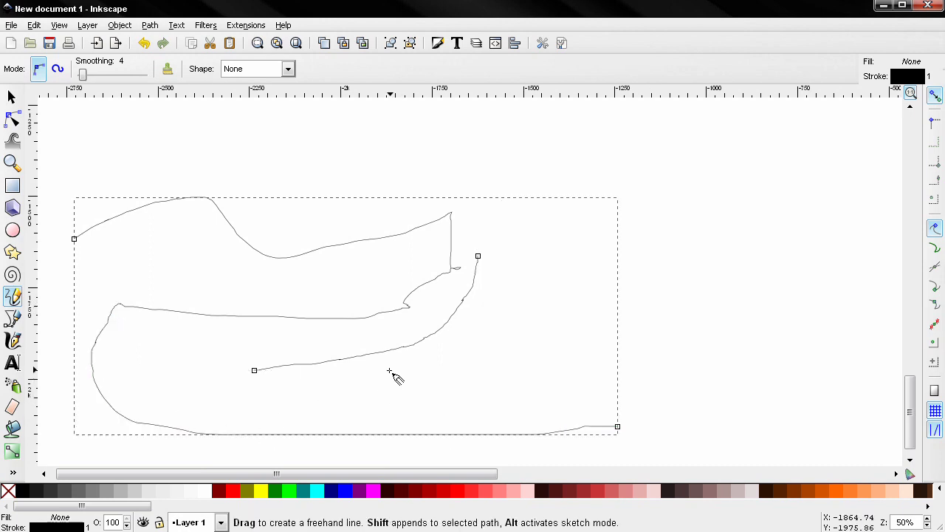
{"action": "key", "text": "Delete"}
{"action": "key", "text": "alt"}
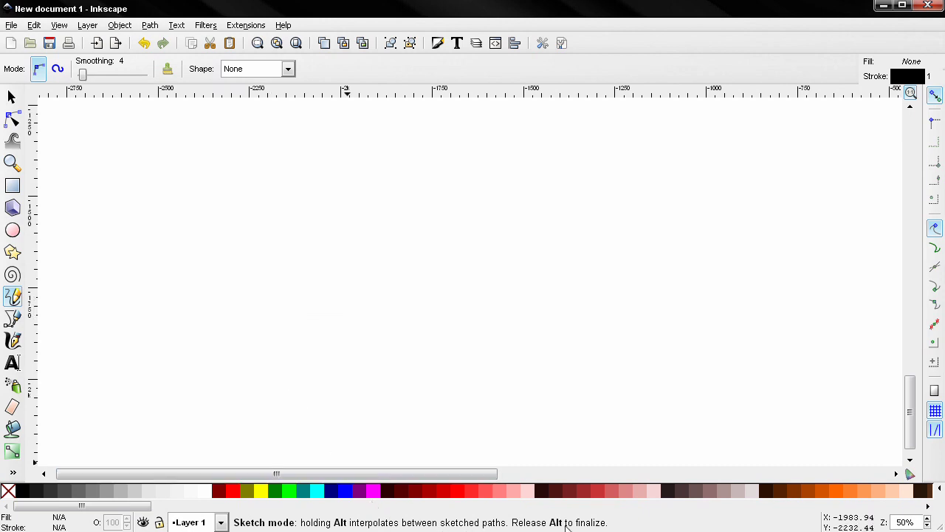
Sketch two overlapping vertical strokes in Alt mode, averaging them into one wavy path.
{"action": "left_click_drag", "start_coordinate": [184, 187], "coordinate": [185, 343]}
{"action": "mouse_move", "coordinate": [301, 209]}
{"action": "left_mouse_down"}
{"action": "mouse_move", "coordinate": [264, 210]}
{"action": "mouse_move", "coordinate": [255, 241]}
{"action": "mouse_move", "coordinate": [305, 282]}
{"action": "mouse_move", "coordinate": [304, 309]}
{"action": "mouse_move", "coordinate": [251, 332]}
{"action": "left_mouse_up"}
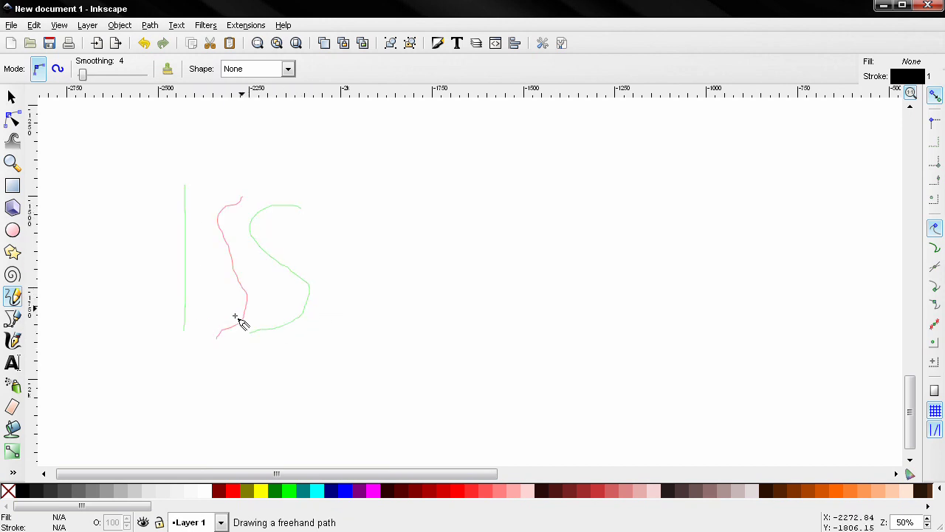
{"action": "key", "text": "alt"}
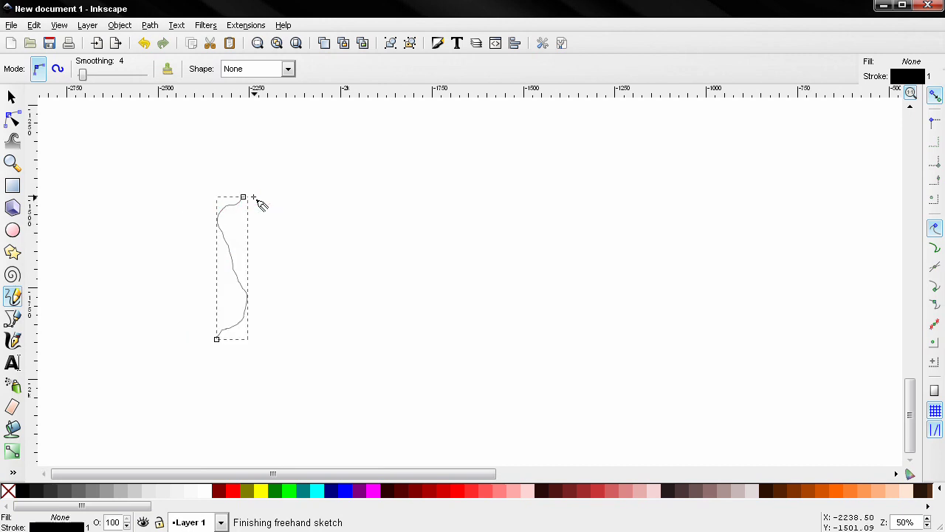
{"action": "left_click_drag", "start_coordinate": [272, 204], "coordinate": [275, 205]}
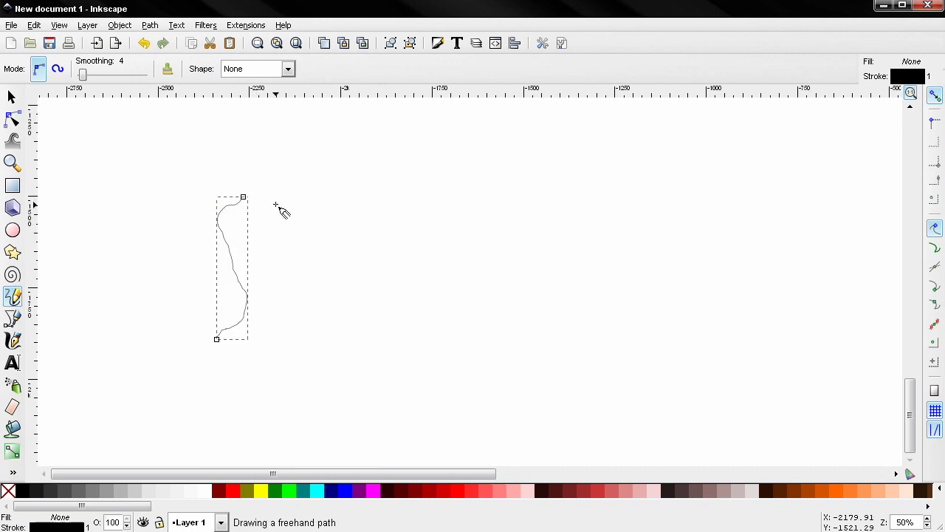